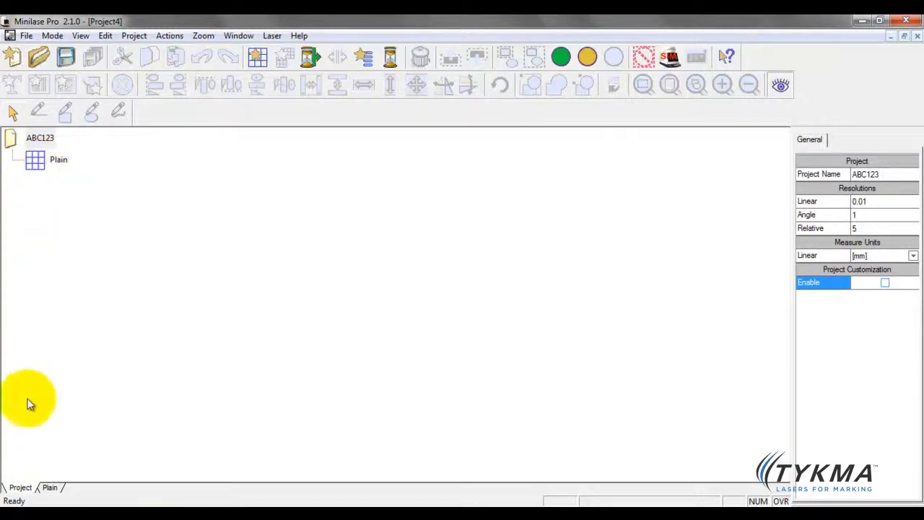
- Open the Plain page of the project and review its General, Plain Work and Laser properties
click(49, 489)
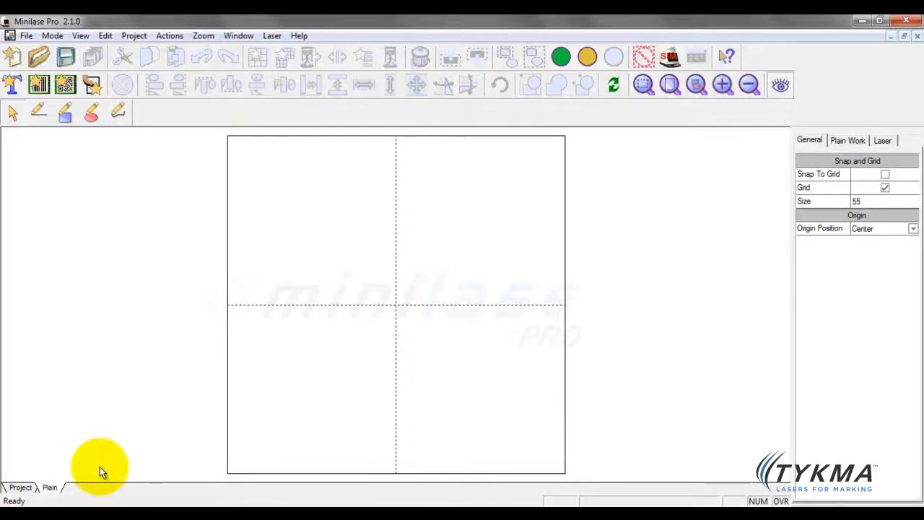
click(846, 141)
click(881, 142)
click(860, 140)
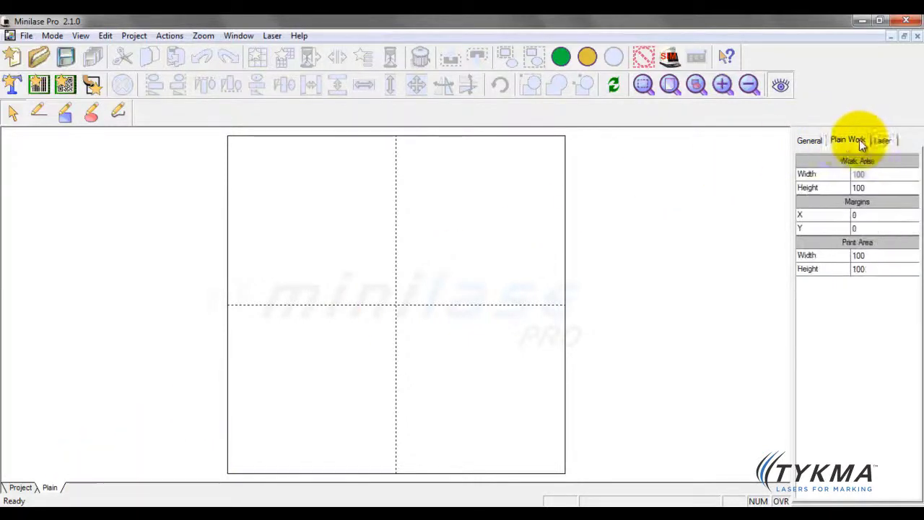
click(802, 143)
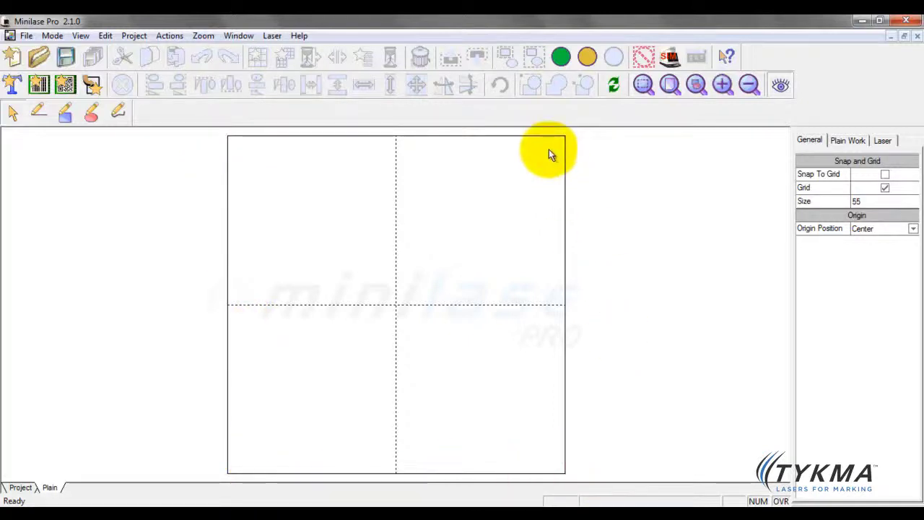
click(865, 213)
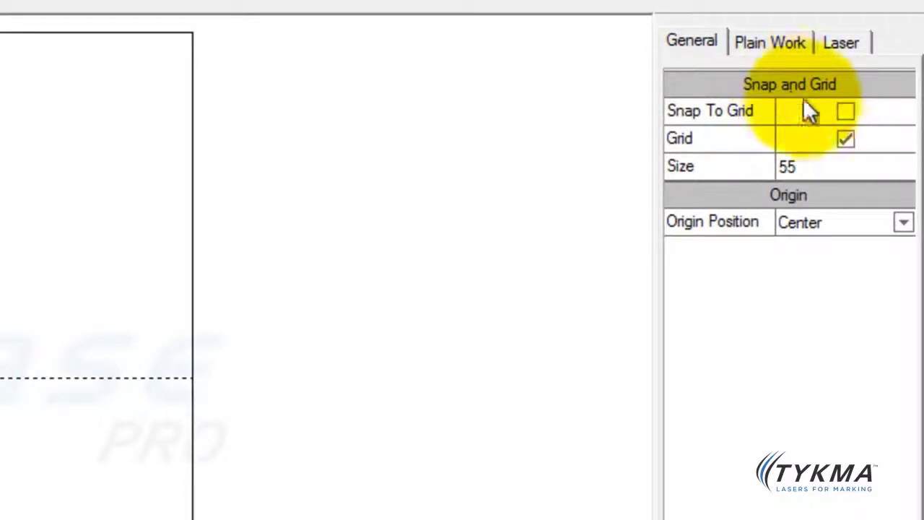
- Turn the work area's grid off and back on
click(848, 140)
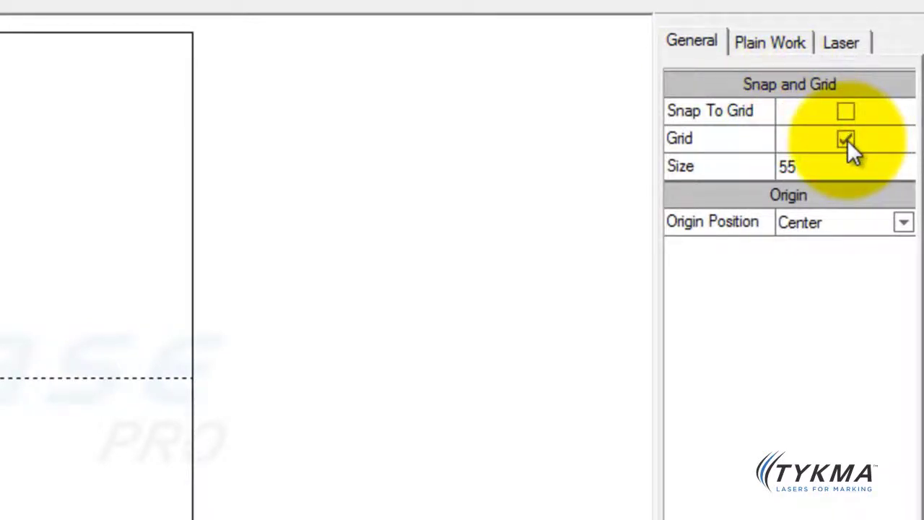
click(847, 140)
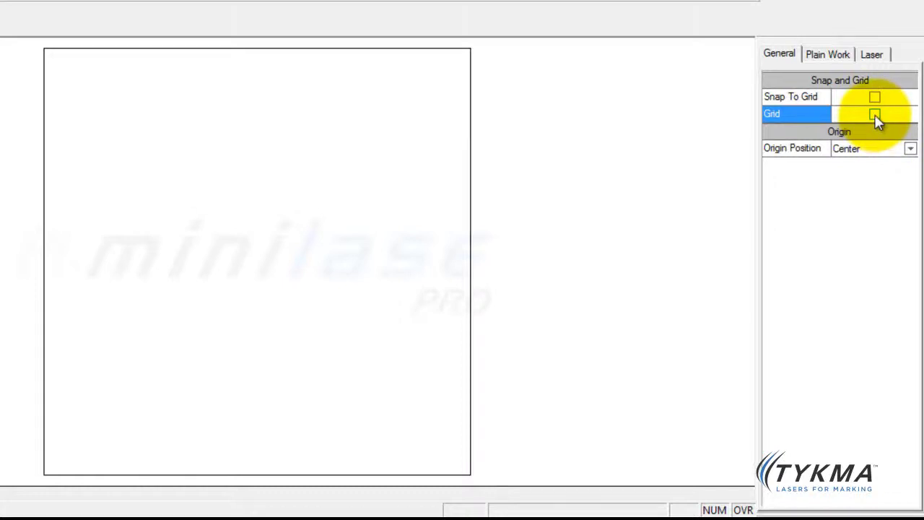
click(874, 115)
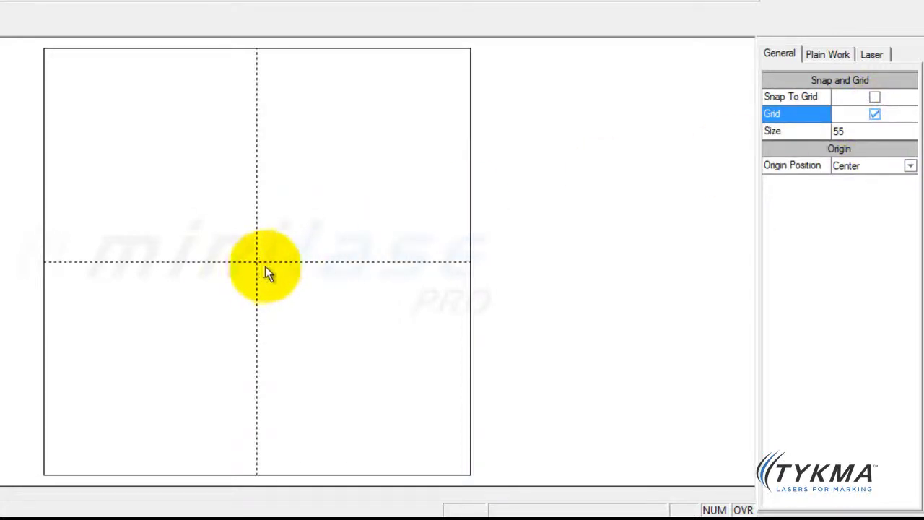
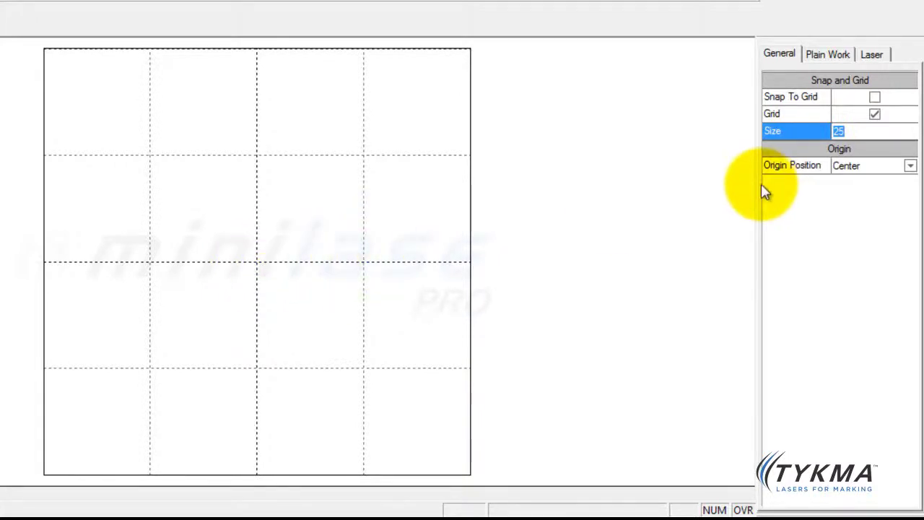
- Set the grid size to 5, and turn Snap To Grid on and off again
text(5)
key(Return)
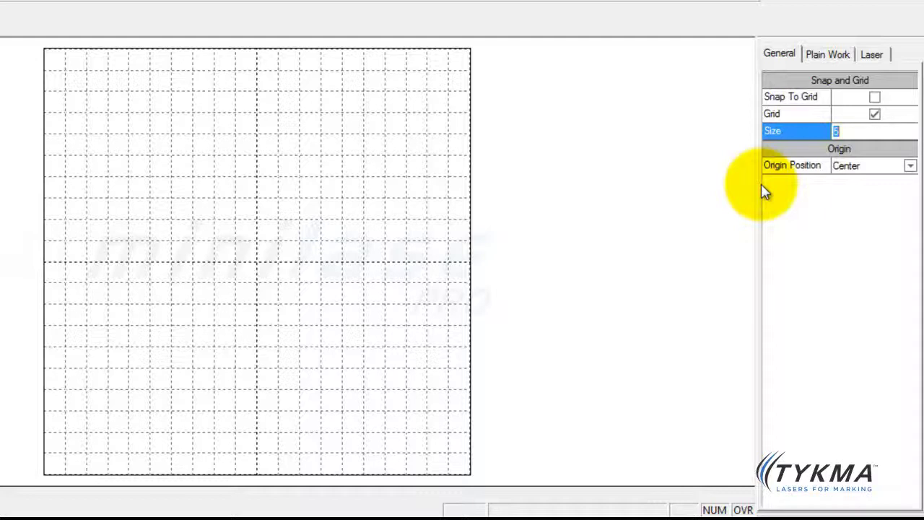
click(875, 98)
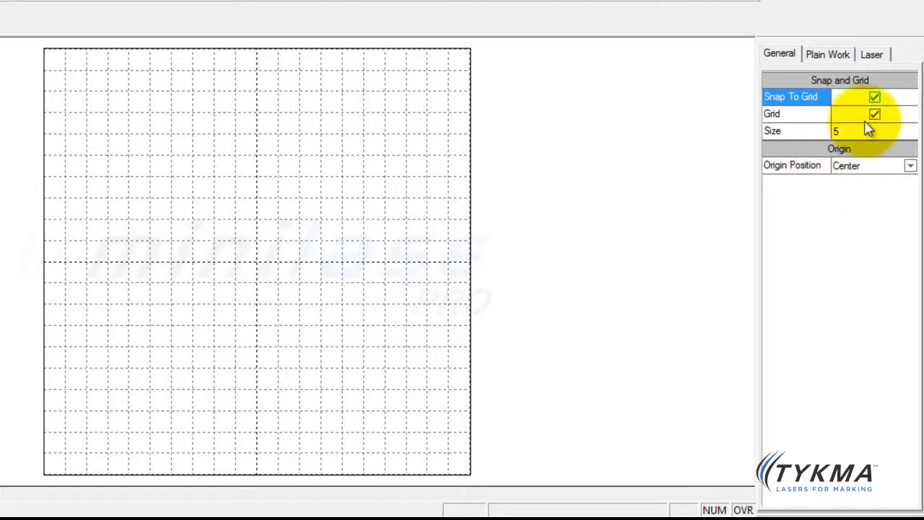
click(875, 98)
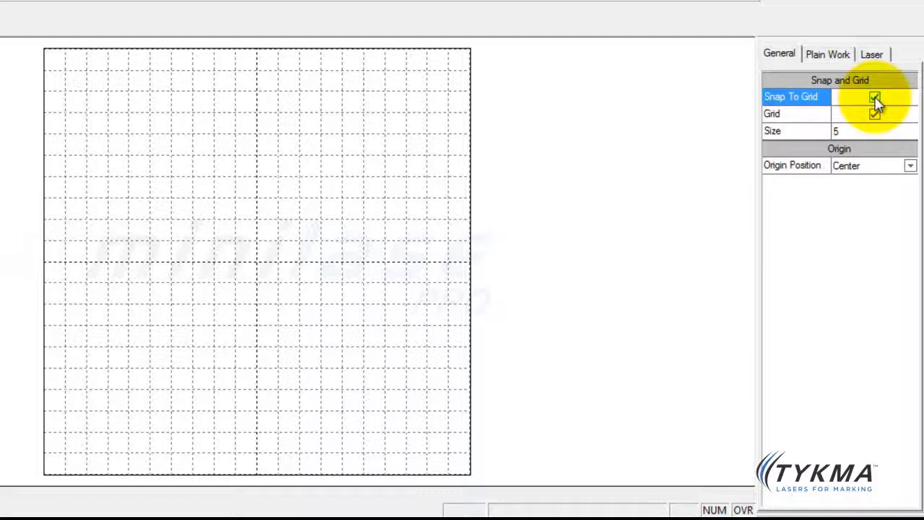
click(875, 98)
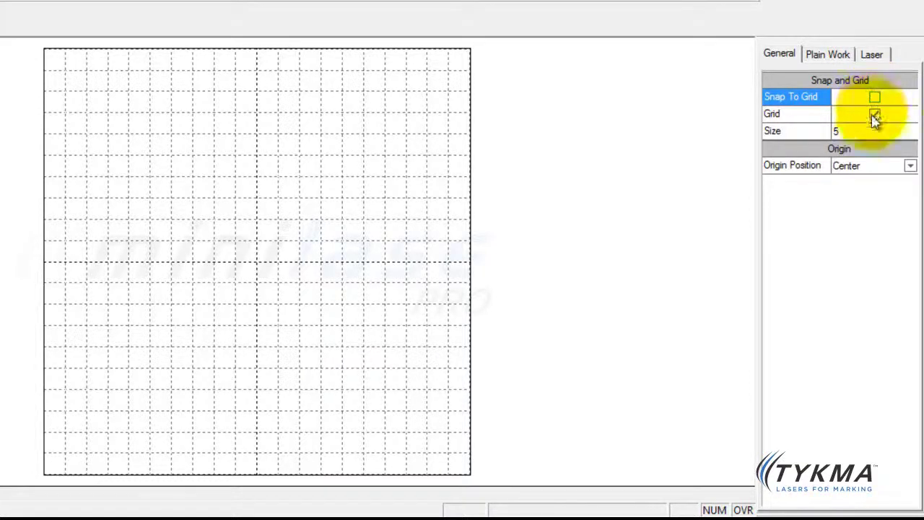
- Set the grid size to 50
click(850, 133)
text(0)
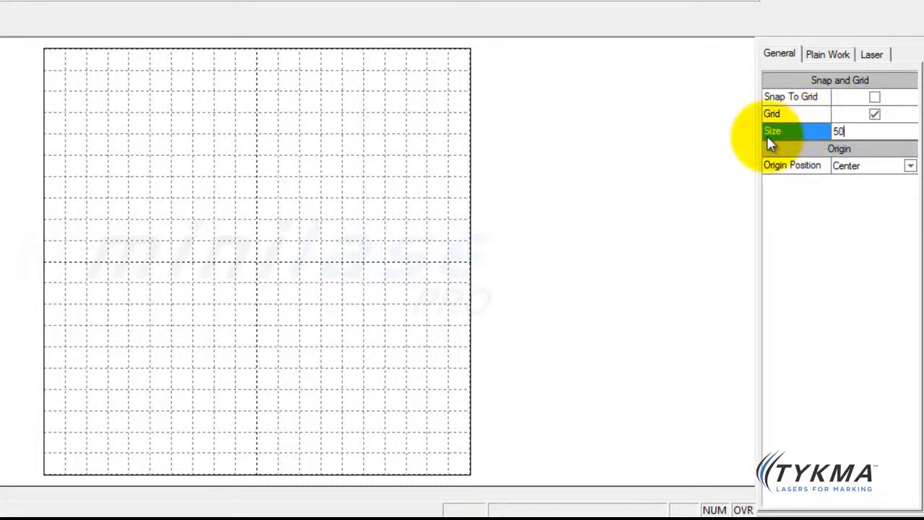
key(Return)
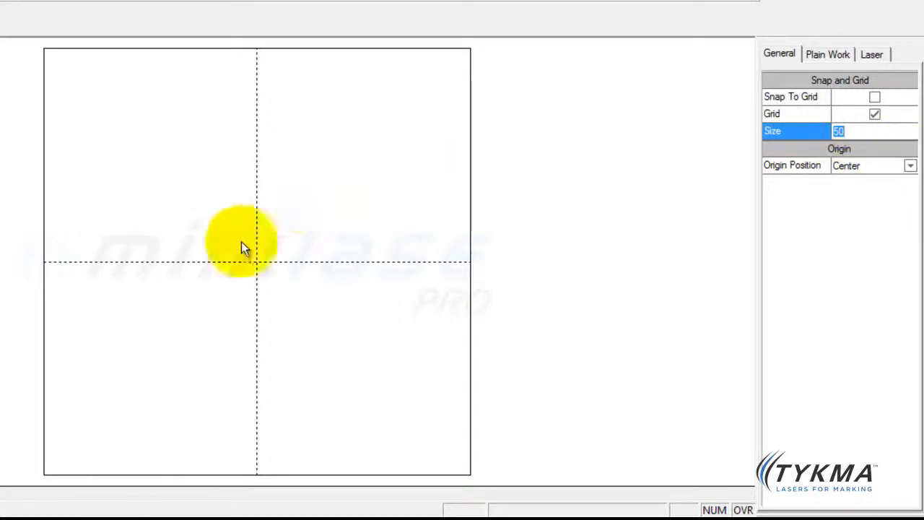
- Look through the available origin positions for the work area and keep Center
click(911, 166)
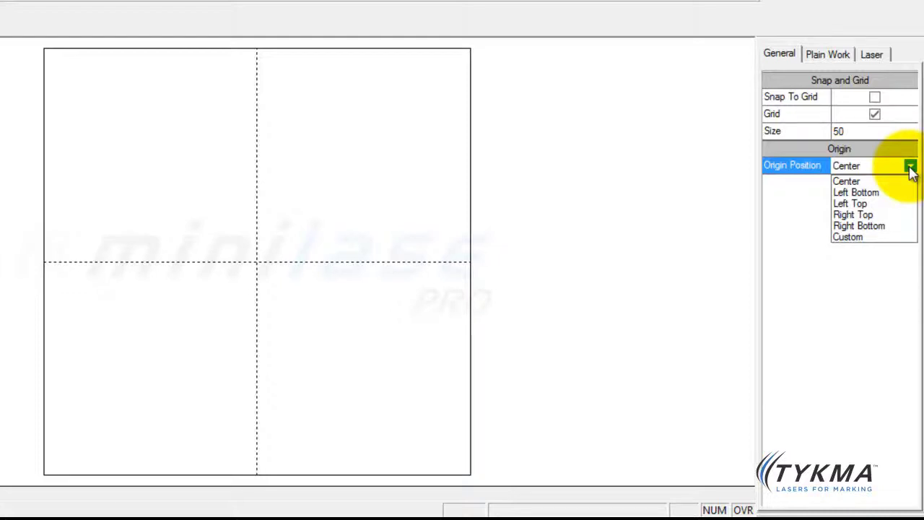
click(911, 169)
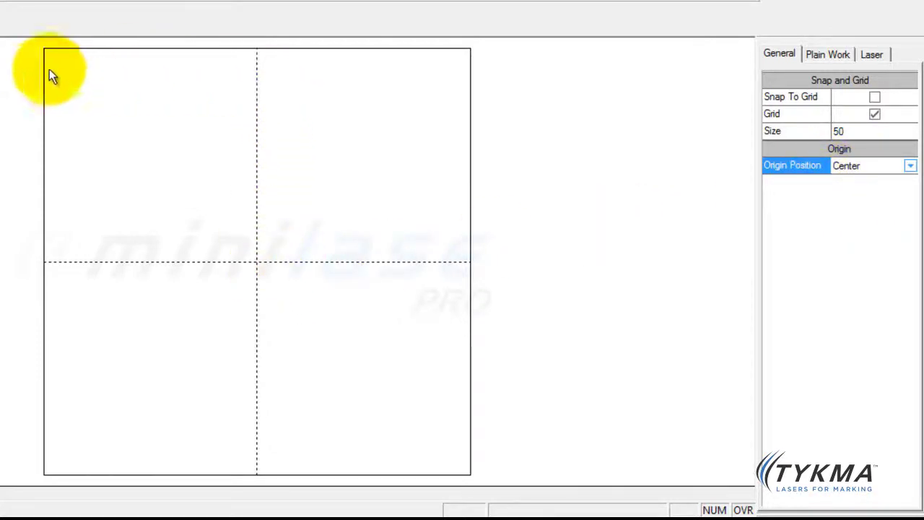
- Set the work area's width and height to 50 in the Plain Work properties
click(827, 57)
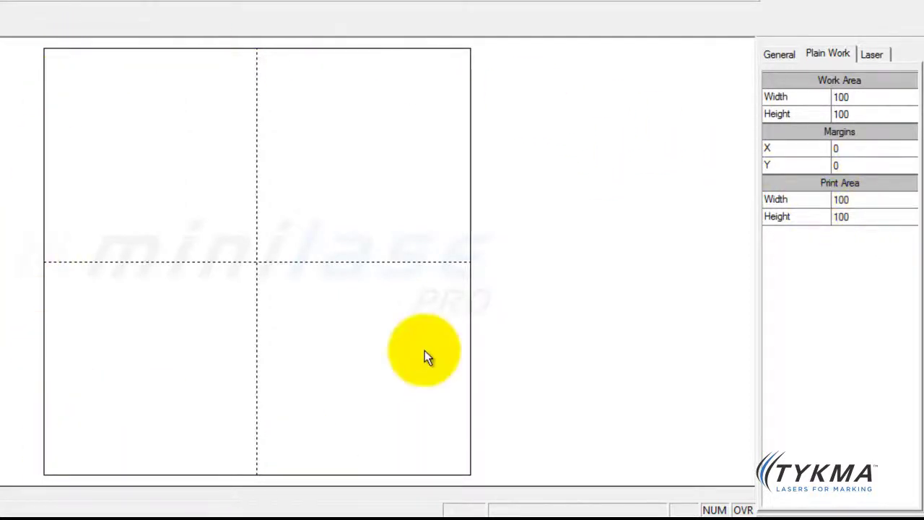
click(863, 101)
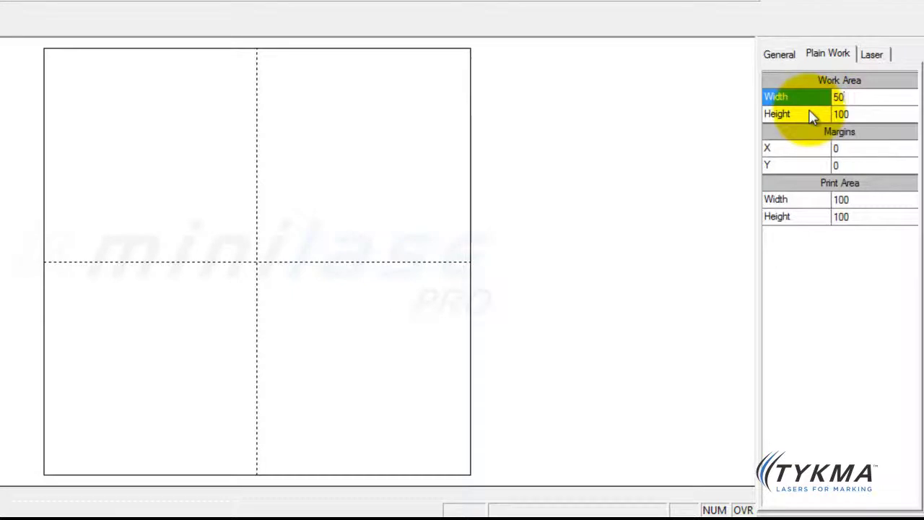
key(Return)
click(812, 116)
text(50)
key(Return)
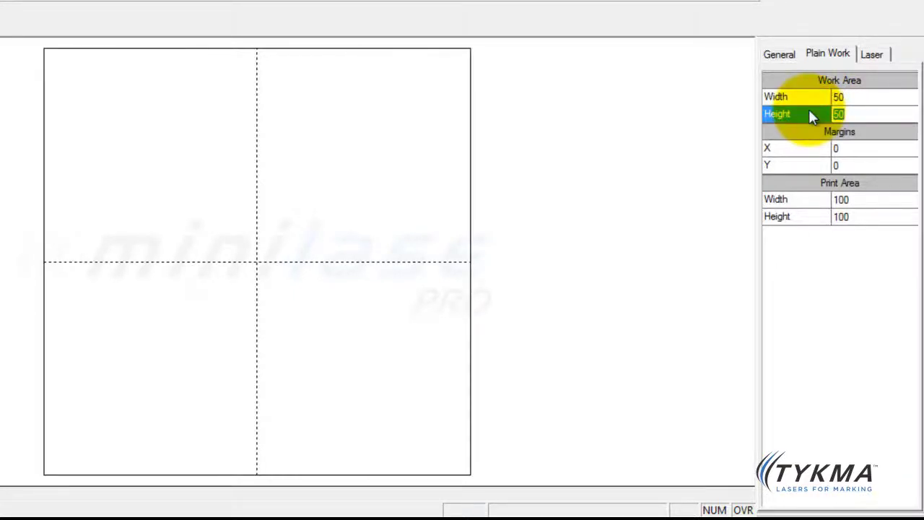
- Set the work area's width to 100 and its height to 120
key(Up)
text(100)
key(Return)
key(Down)
text(120)
key(Return)
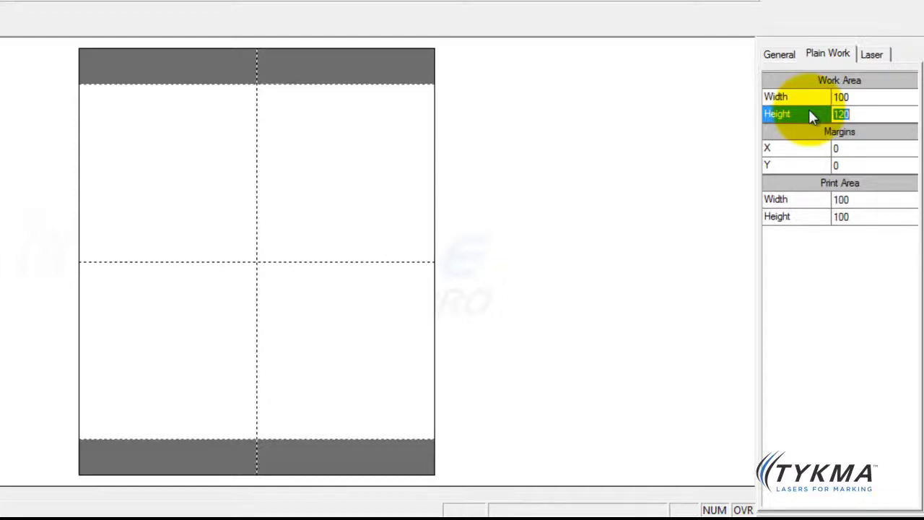
- Set the work area's height to 100
text(100)
key(Return)
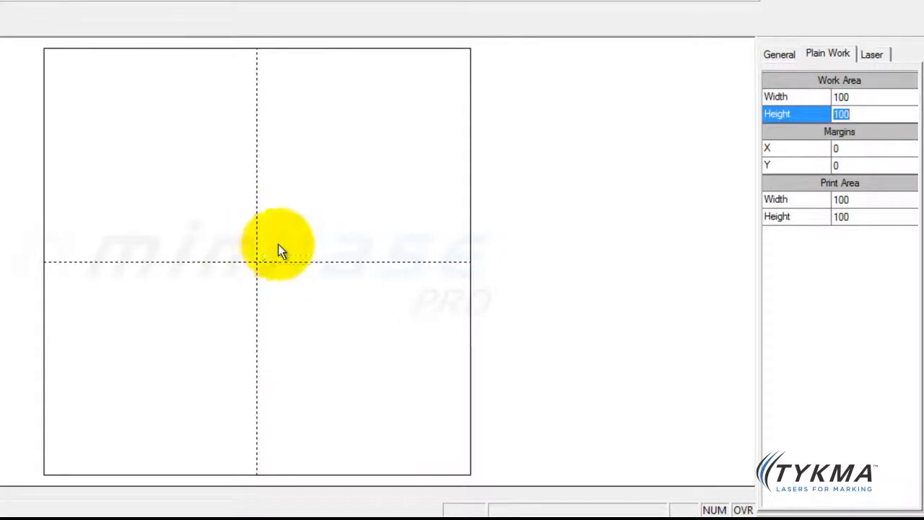
- Set the X and Y margins of the work area to 5
click(846, 149)
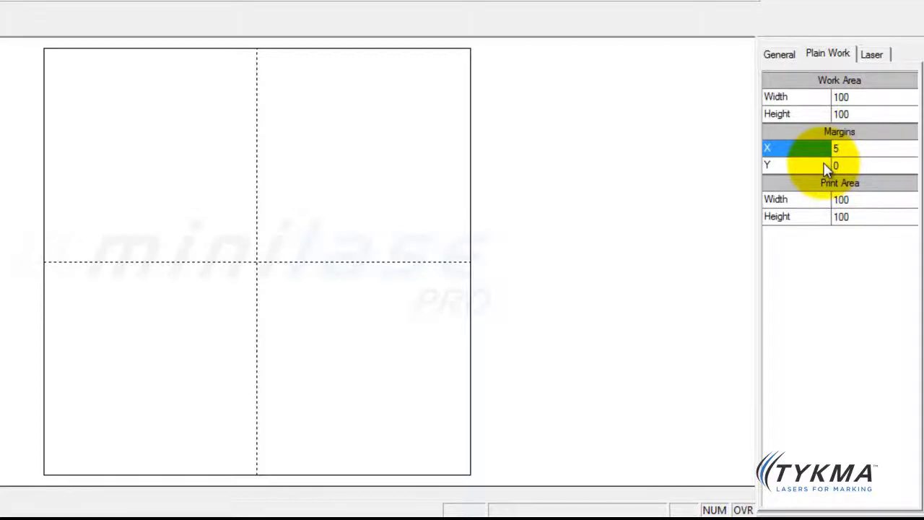
click(836, 162)
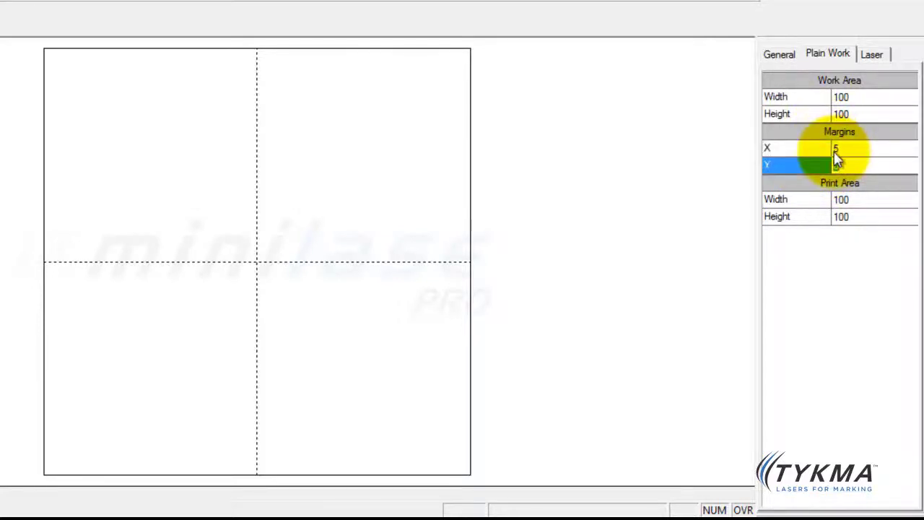
key(Return)
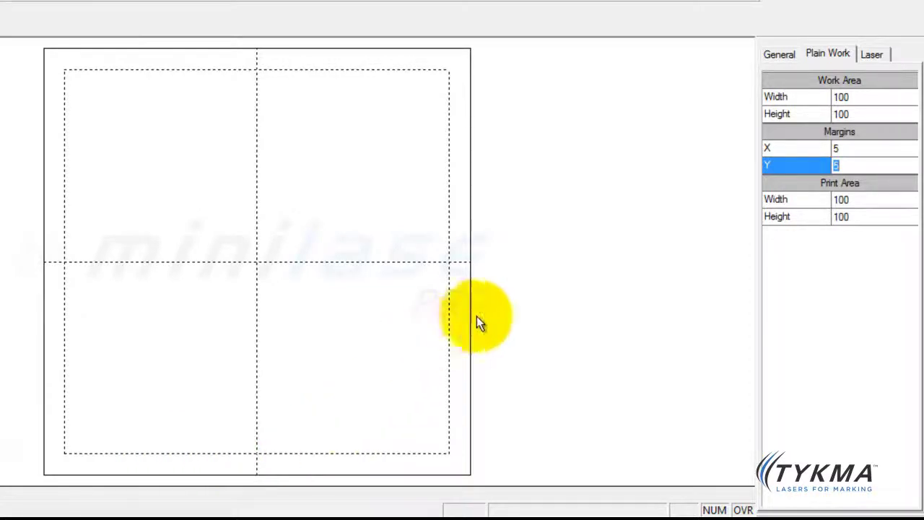
- Reset the X and Y margins of the work area to 0
click(808, 150)
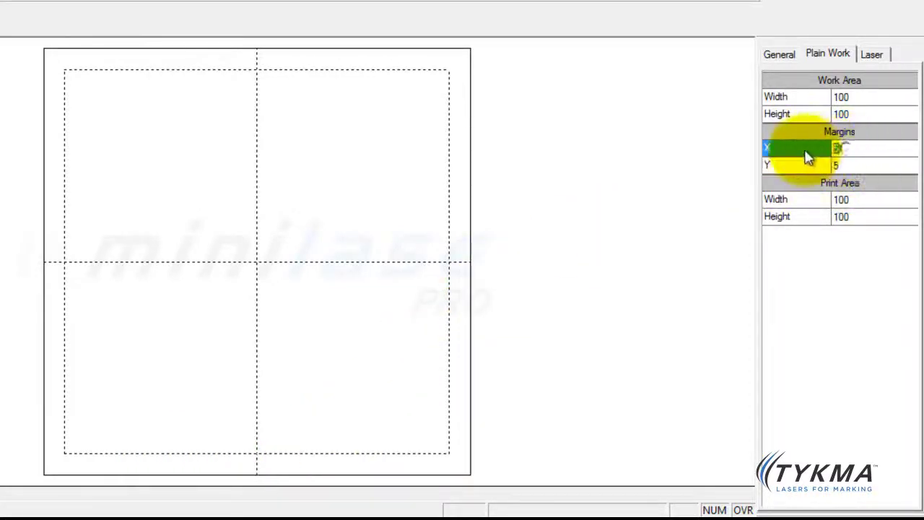
key(Tab)
text(0)
key(Return)
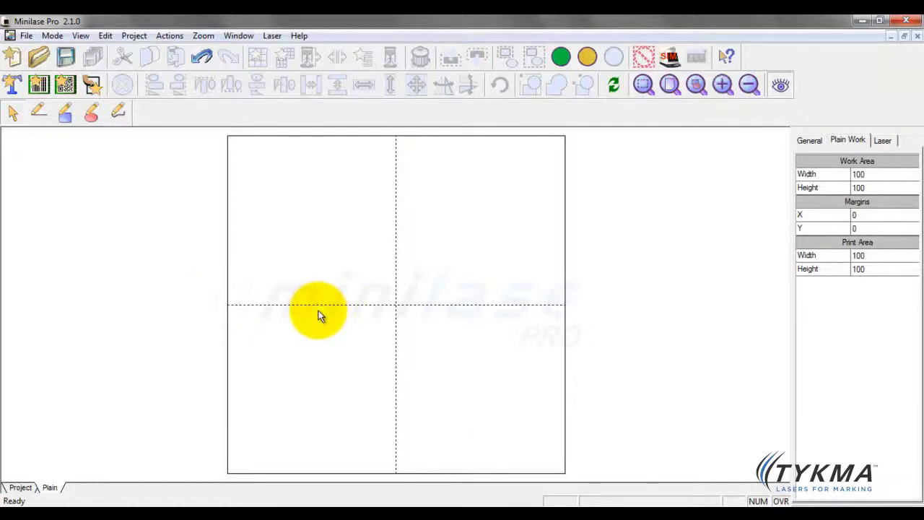
- Move a new text string across the work area's left edge and back inside, and delete it
click(13, 86)
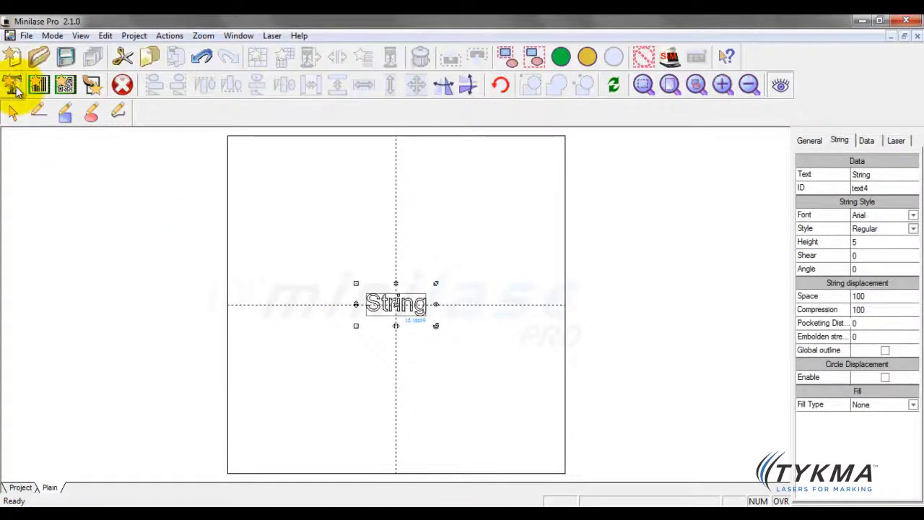
drag(355, 282, 205, 278)
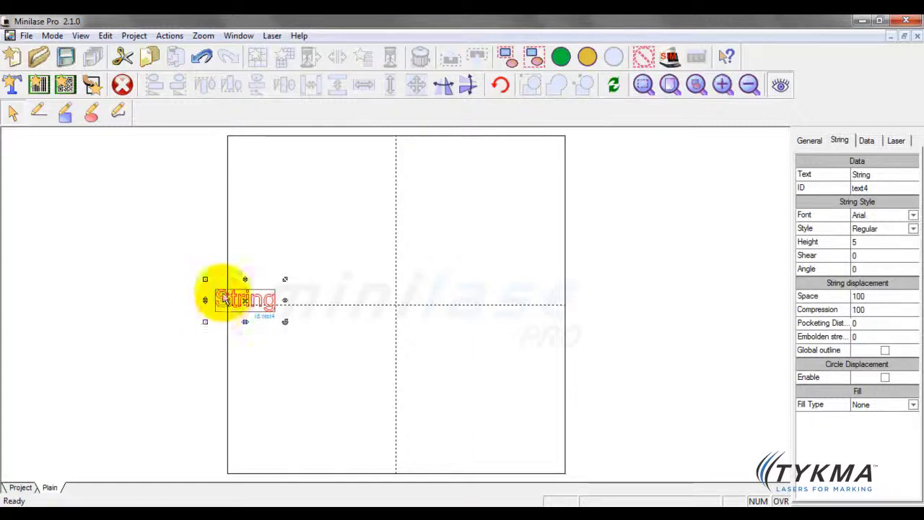
drag(206, 278, 288, 277)
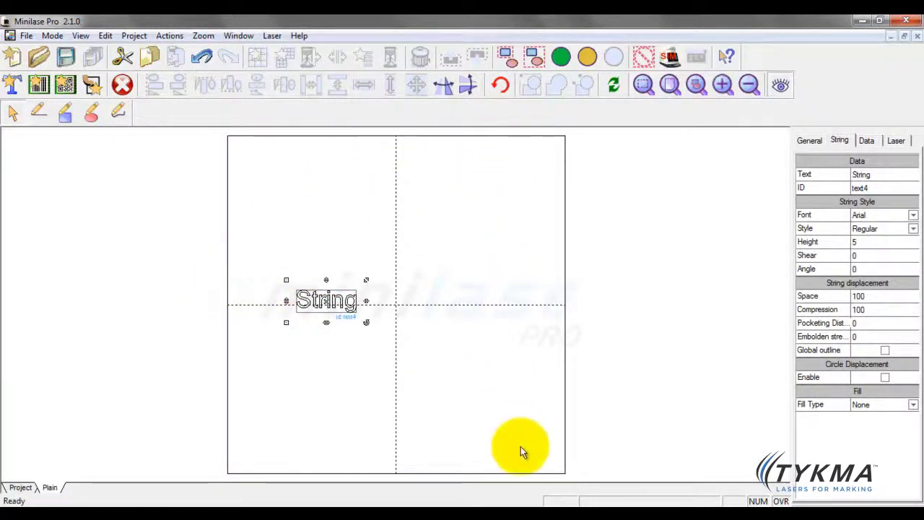
mouse_move(283, 279)
mouse_down()
mouse_move(225, 279)
mouse_move(286, 275)
mouse_up()
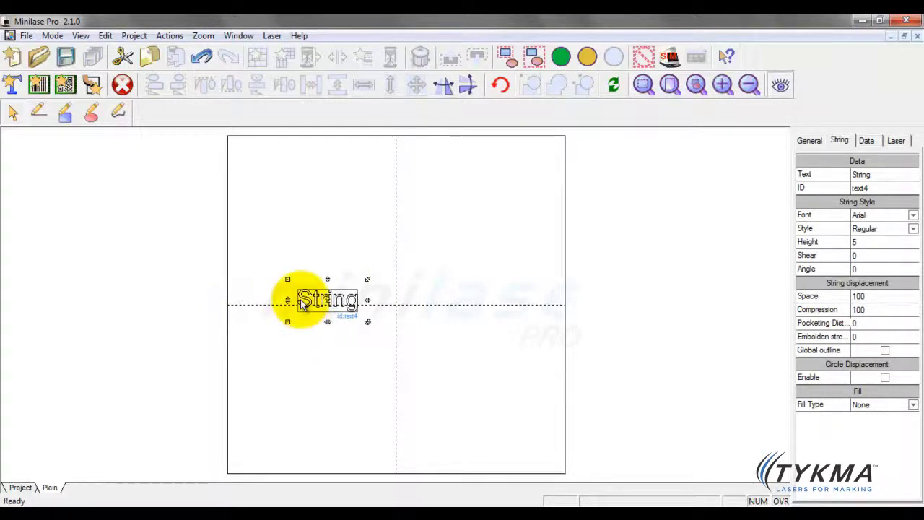
key(Delete)
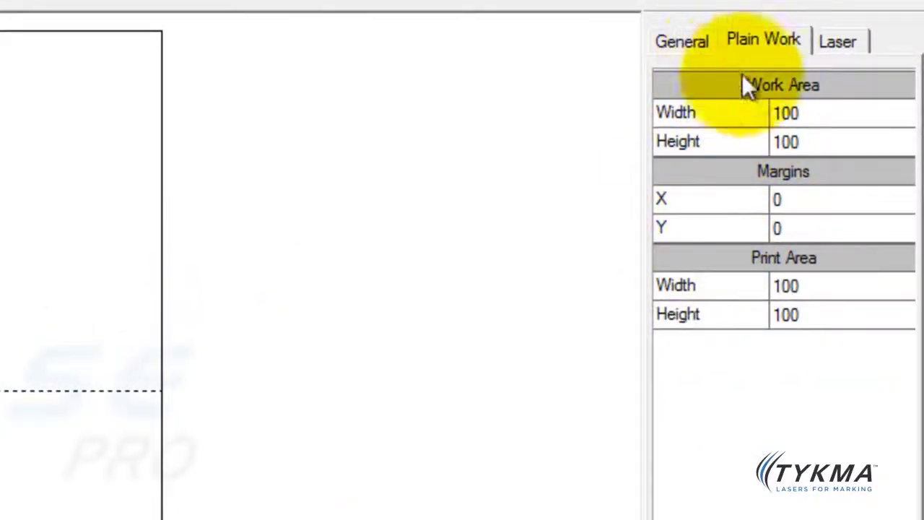
- Review the Plain page's laser parameters and compare the Project page with the Plain page
click(839, 42)
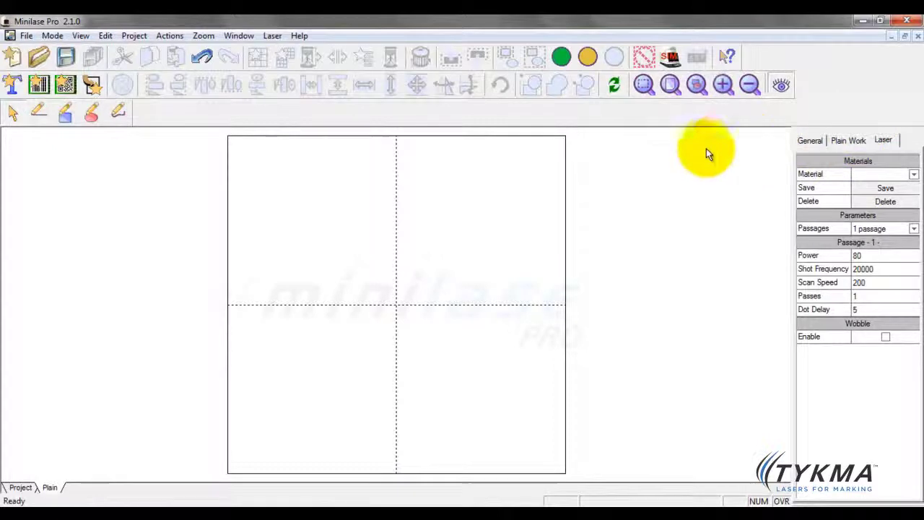
click(22, 487)
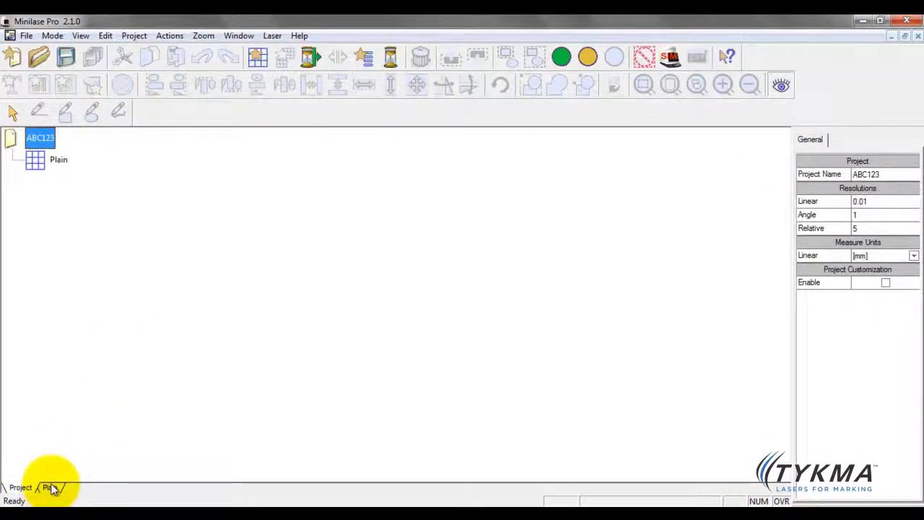
click(50, 488)
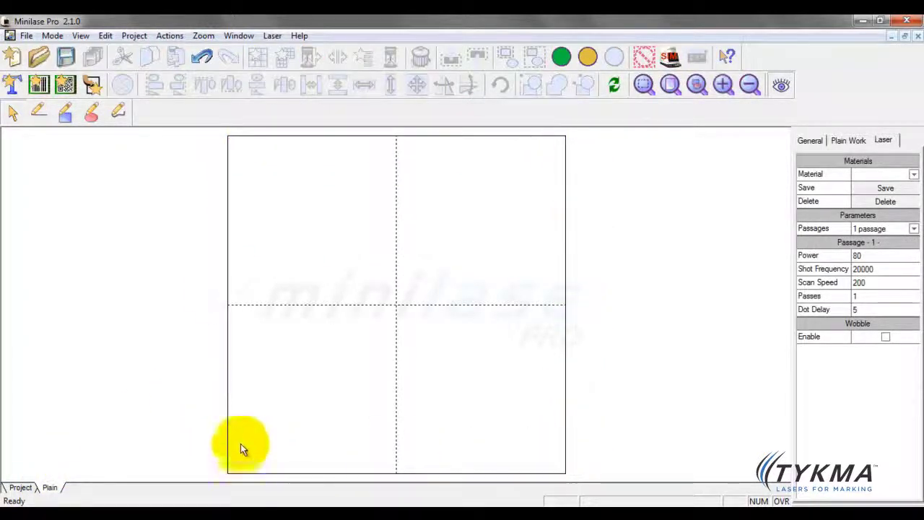
click(20, 488)
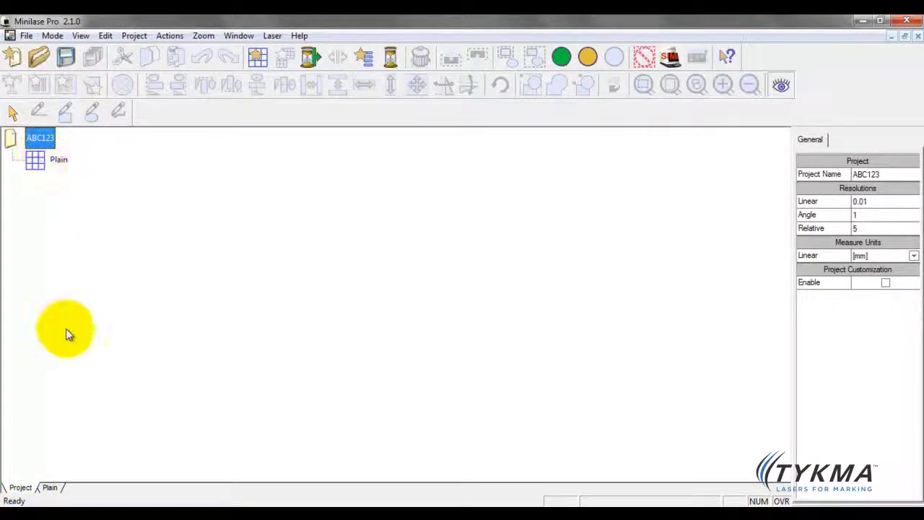
click(50, 488)
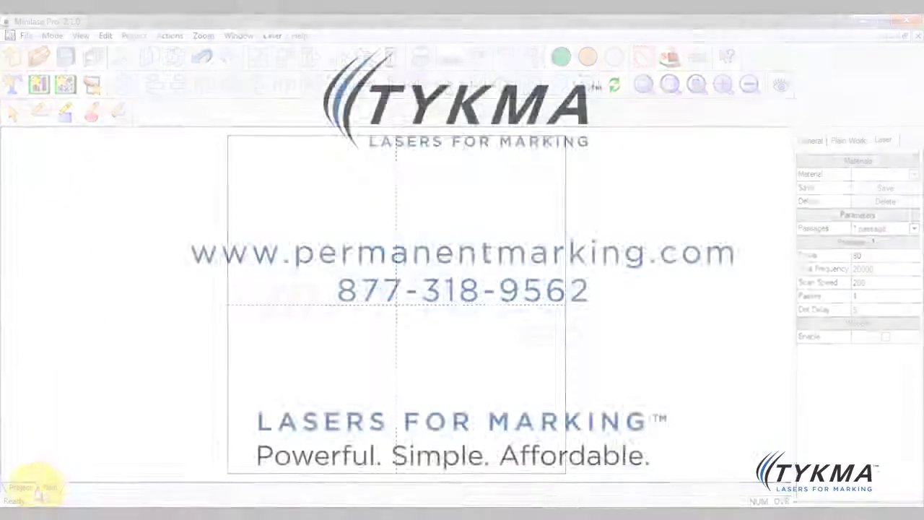